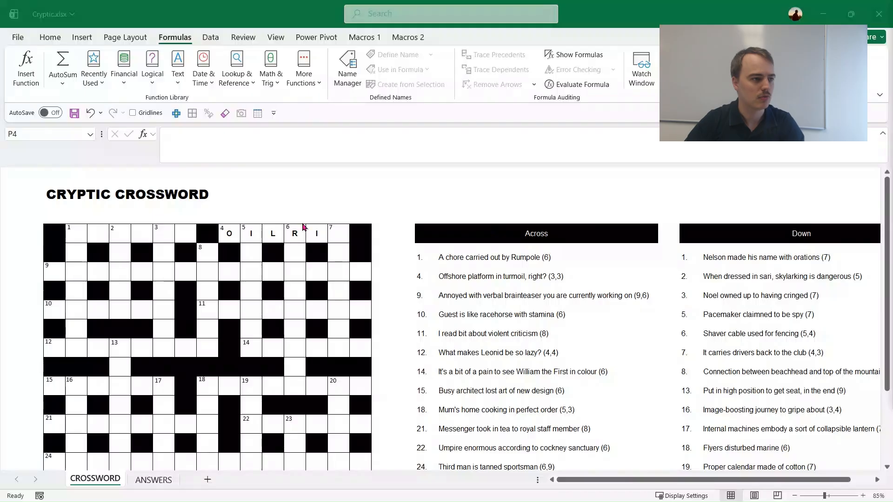
Enter G in cell P4 of the CROSSWORD sheet to complete the 4 Across answer OIL RIG.
left_click(340, 234)
double_click(339, 234)
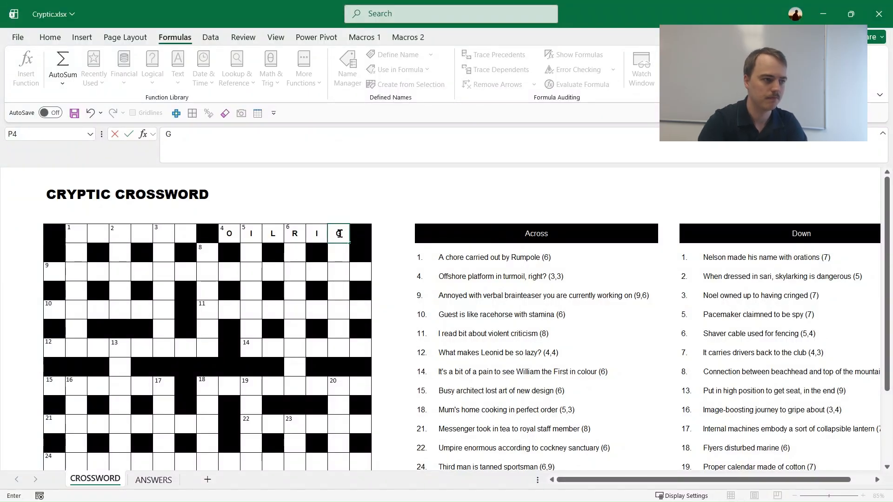
type("g")
key("Return")
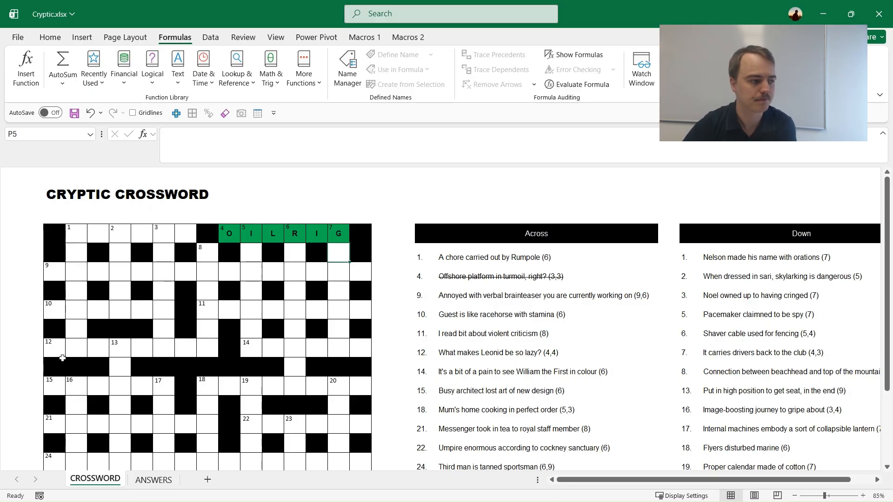
Show the formulas on the ANSWERS sheet, select the Across mark formulas in D5:D18, and switch back to showing values.
left_click(153, 480)
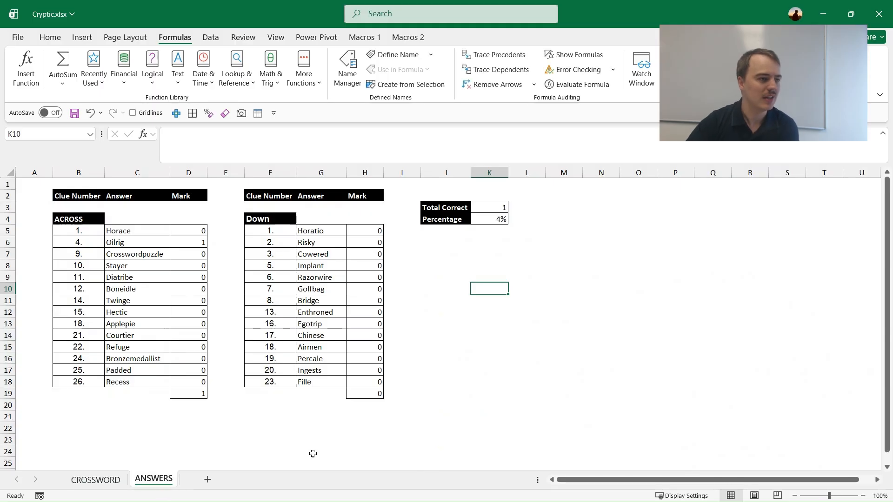
scroll(344, 426, "up", 1, "ctrl")
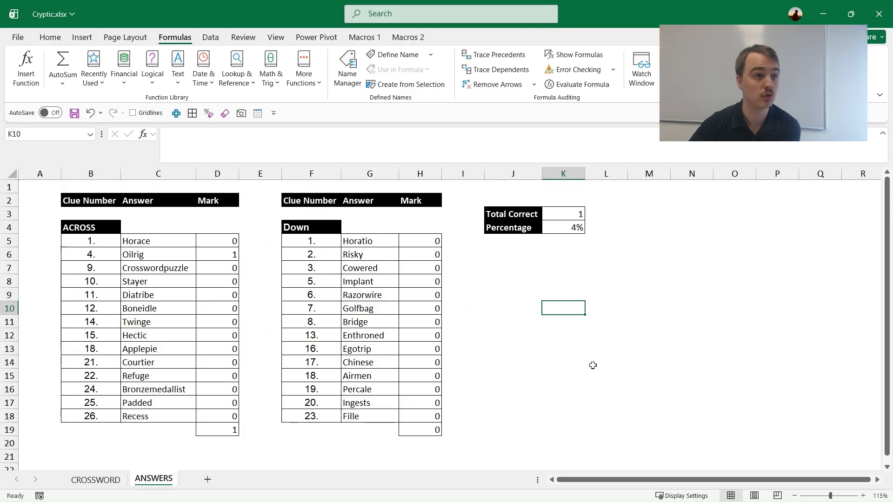
left_click(582, 56)
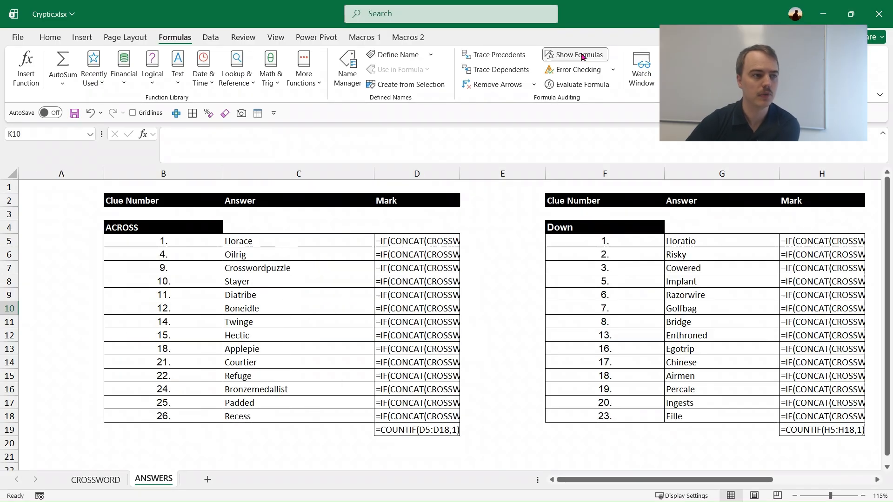
left_click_drag(418, 241, 437, 409)
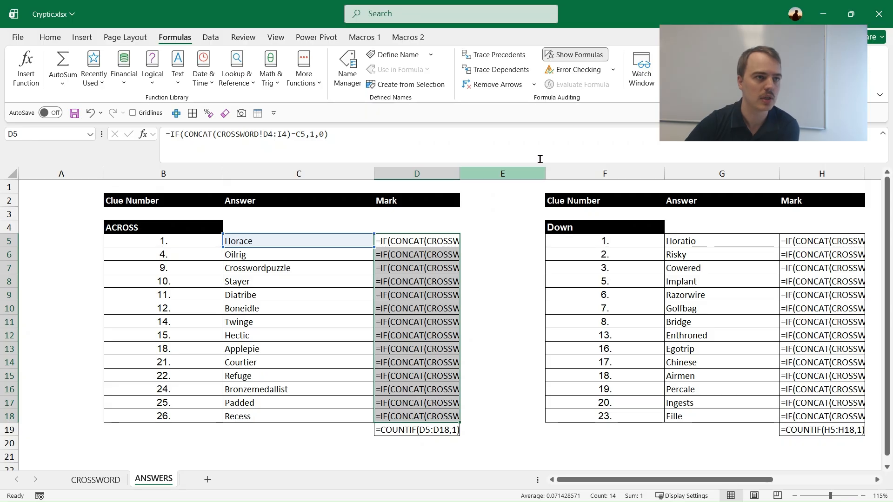
left_click(580, 55)
left_click(534, 272)
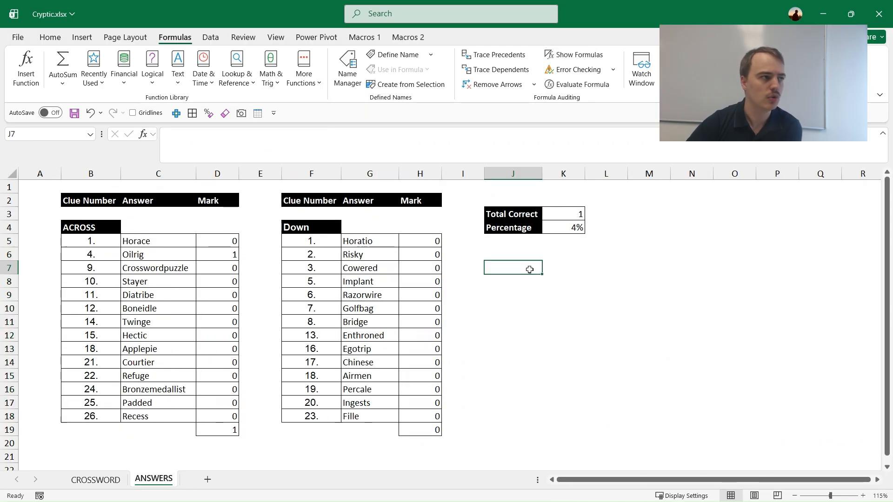
Select every cell containing a formula on the ANSWERS sheet, and clear the selection.
left_click(59, 40)
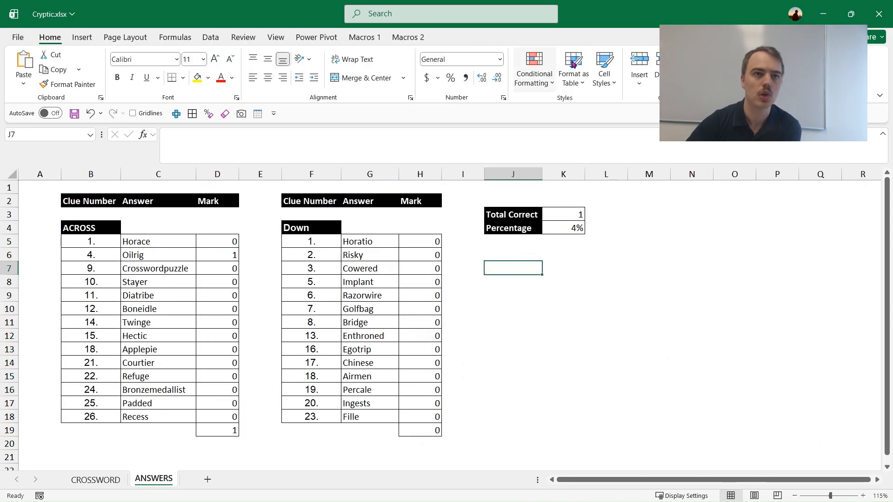
left_click(866, 75)
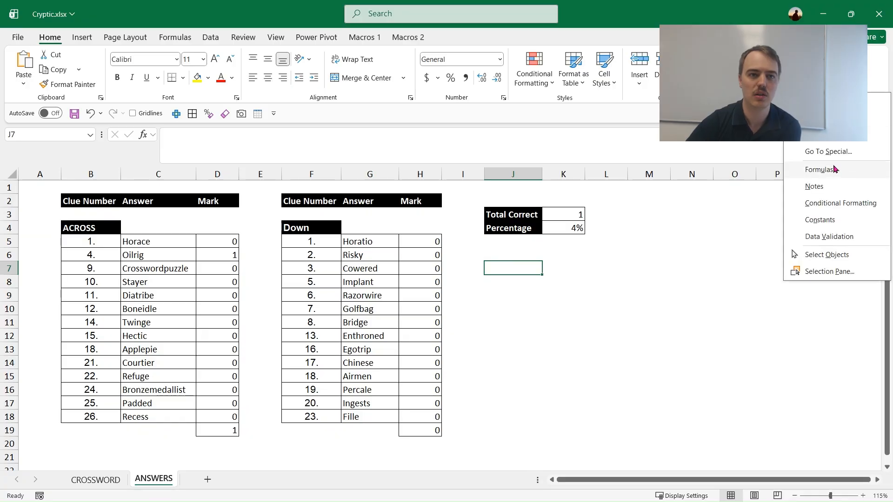
left_click(833, 169)
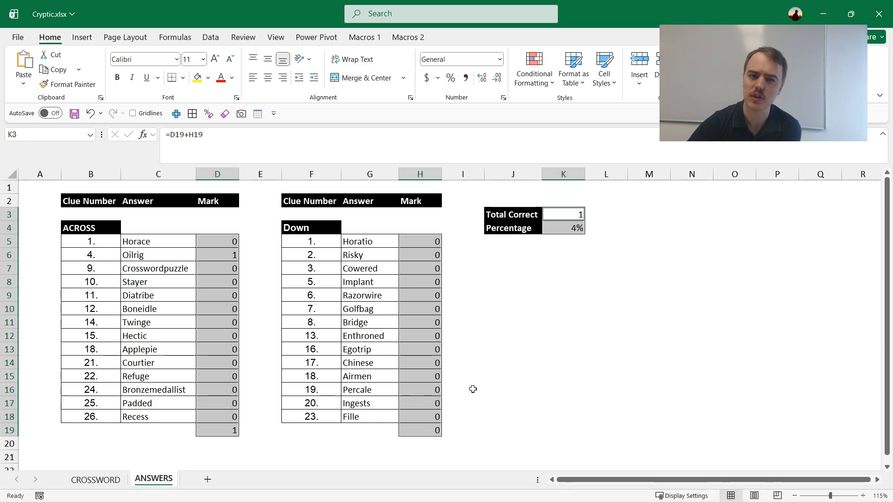
left_click(496, 377)
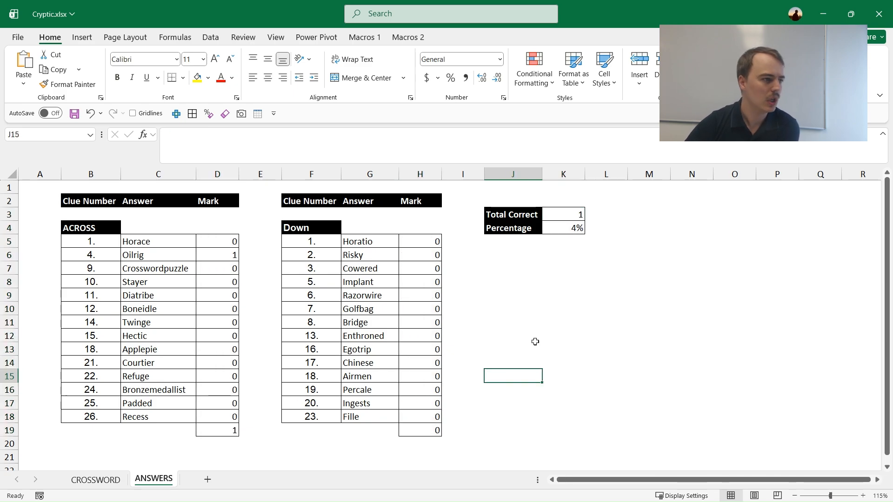
Trace the precedents of the Oilrig mark in cell D6, and remove the tracer arrows.
left_click(222, 256)
left_click(138, 255)
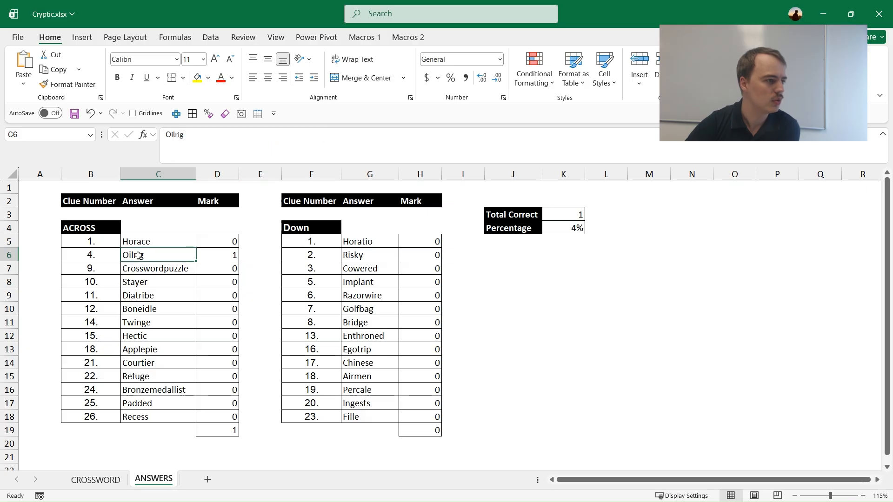
left_click(230, 255)
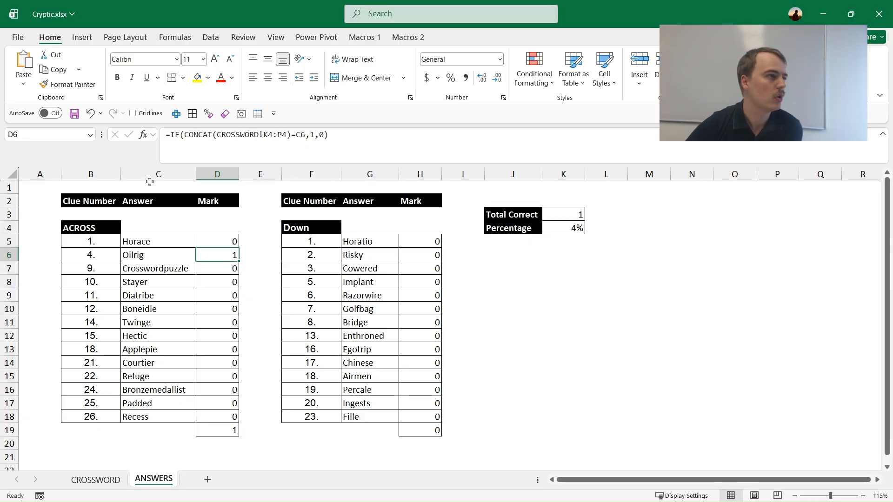
left_click(184, 40)
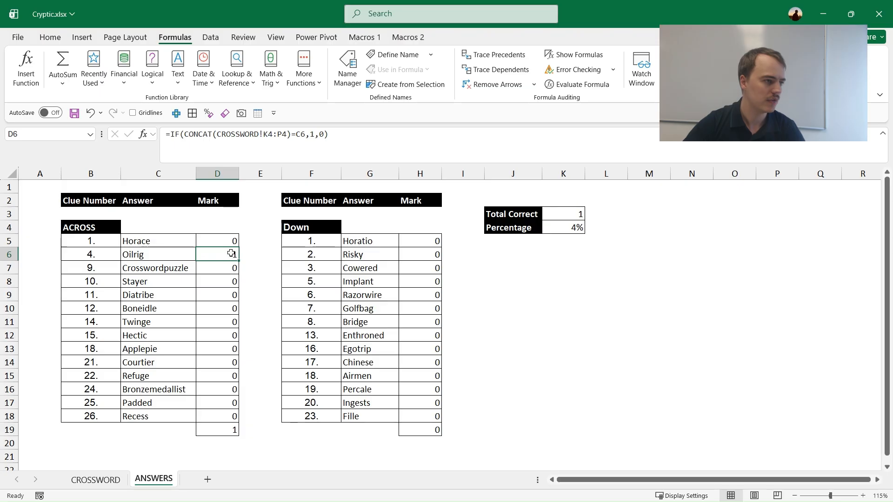
left_click(499, 56)
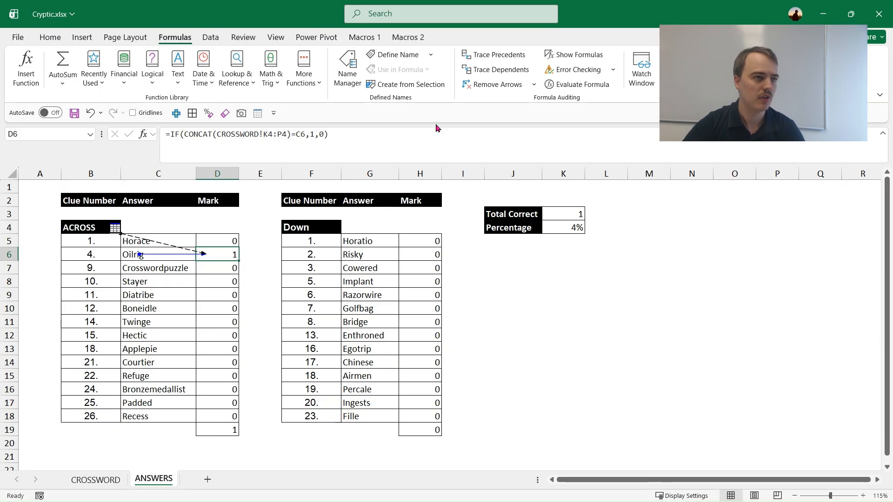
left_click(496, 86)
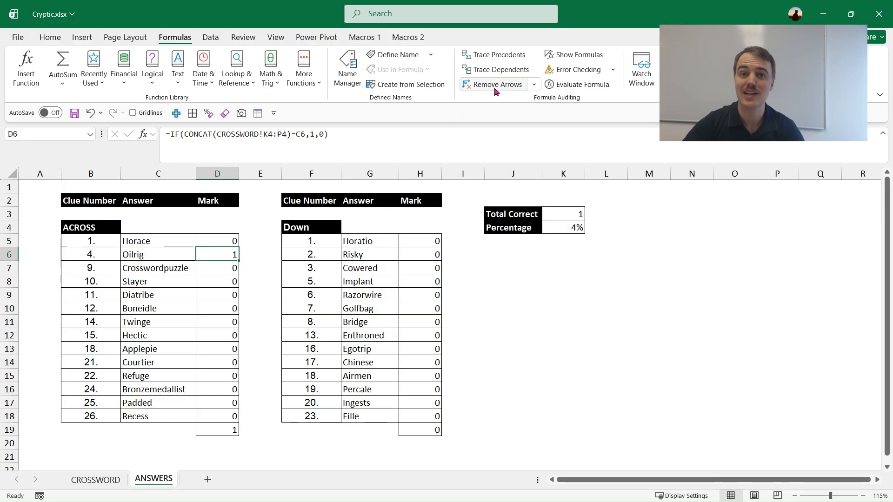
Trace the dependents of the Oilrig mark in D6 and two levels onward from the Across total in D19, and remove the arrows.
left_click(504, 71)
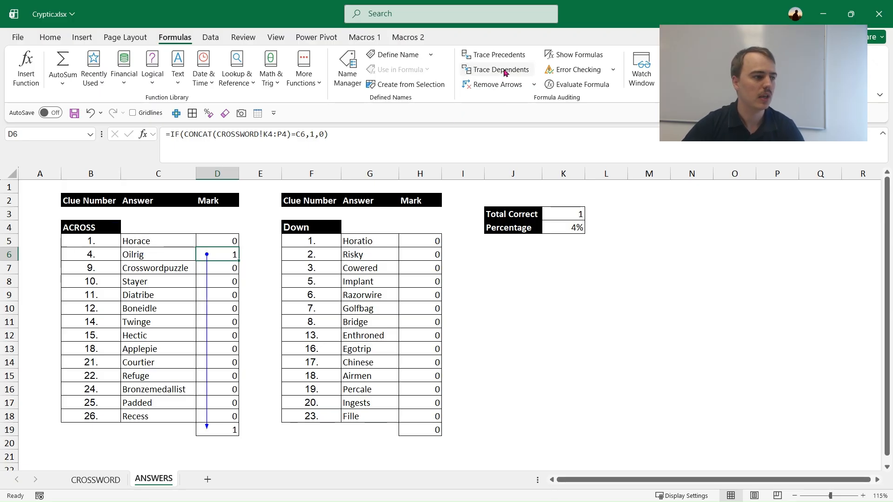
left_click(222, 433)
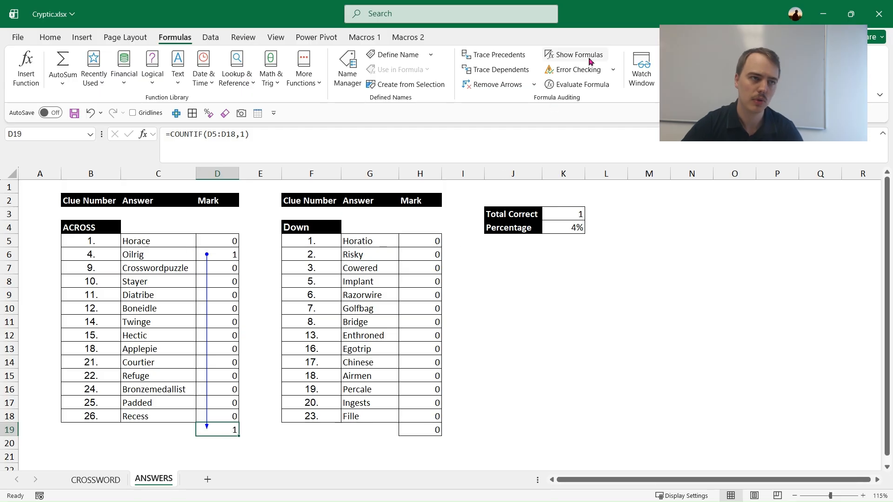
left_click(514, 73)
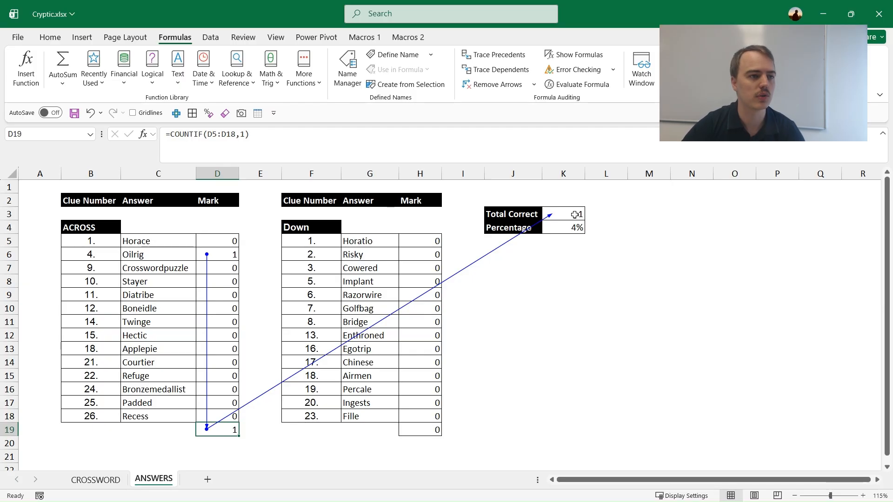
left_click(510, 67)
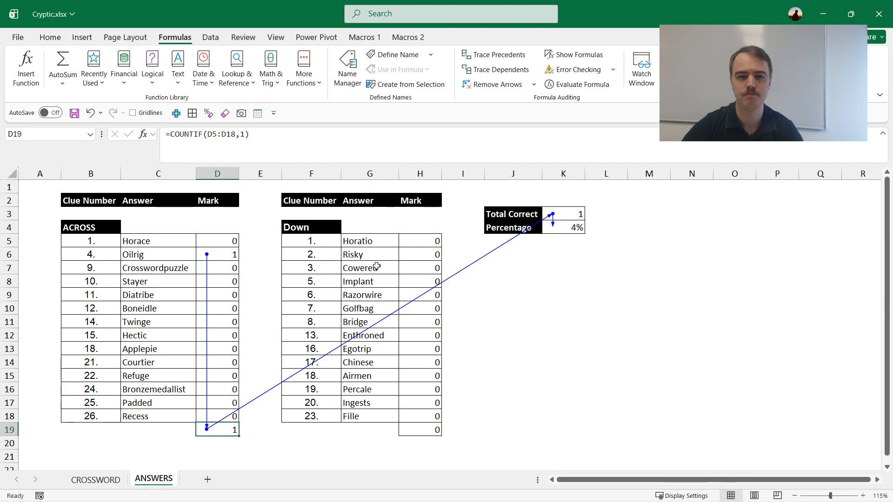
left_click(496, 84)
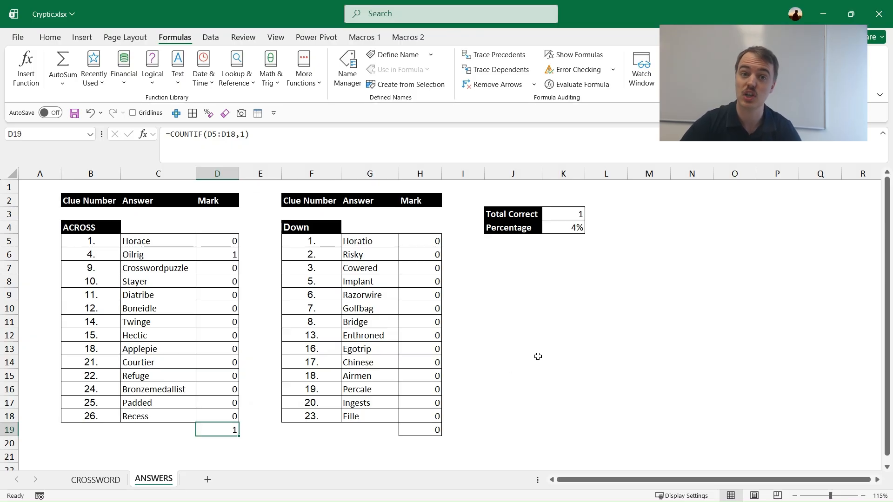
Evaluate the IF and CONCAT formula in cell D6 one part at a time through to its final result.
left_click(233, 255)
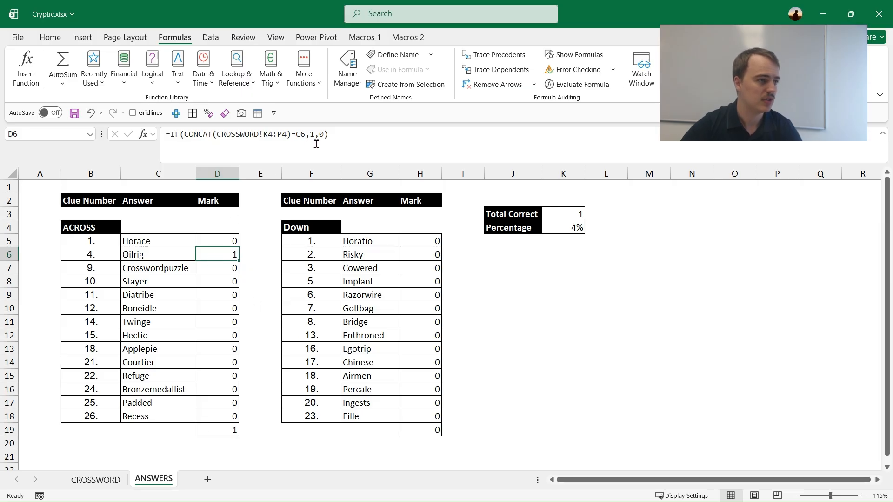
left_click(375, 134)
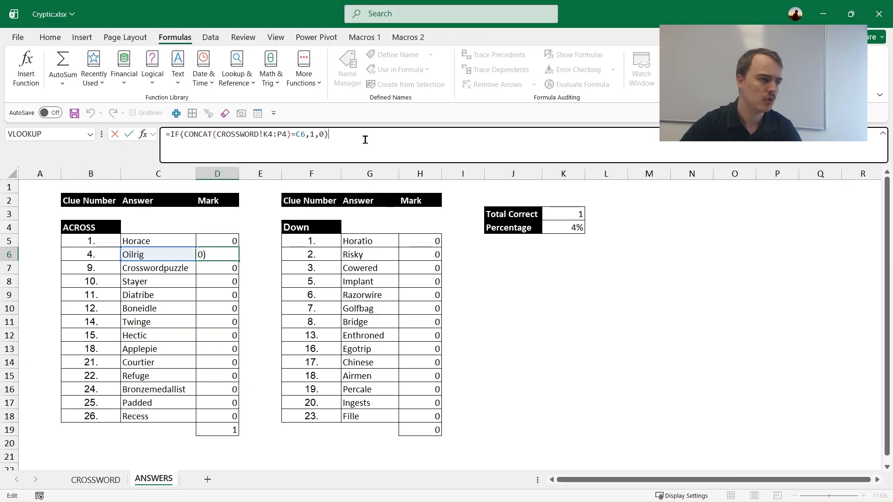
key("ctrl+Return")
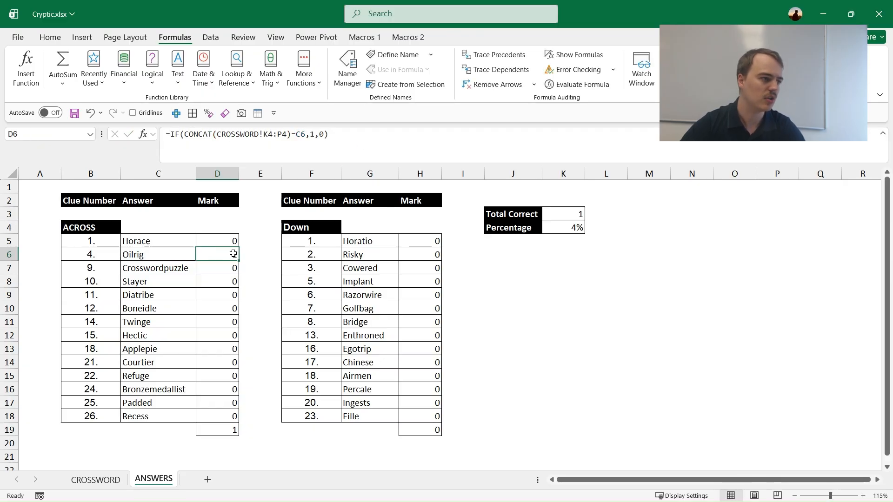
left_click(577, 85)
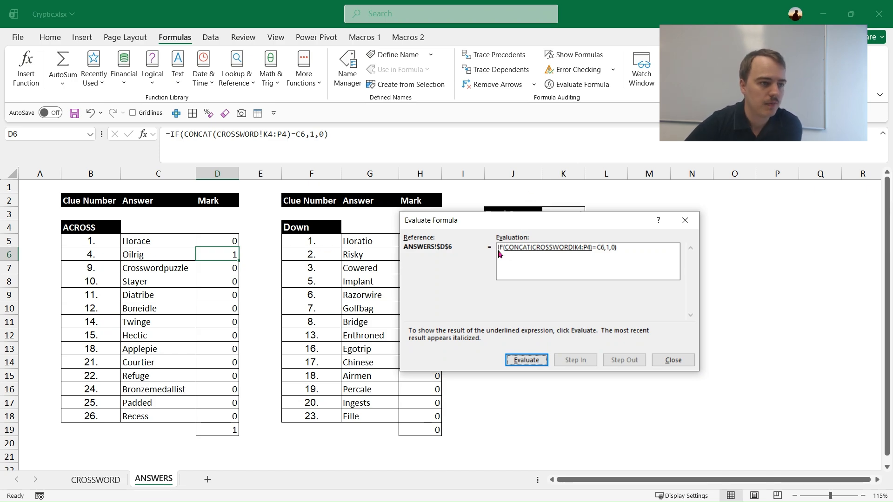
left_click_drag(524, 225, 507, 199)
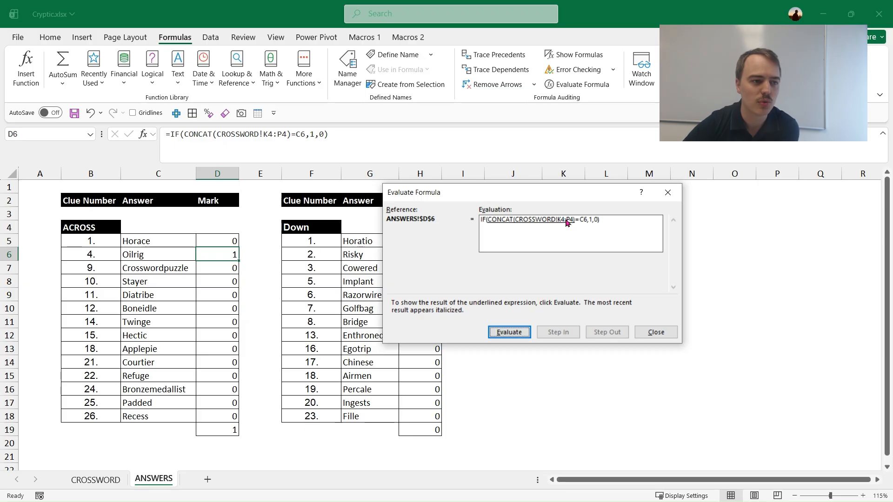
left_click(522, 334)
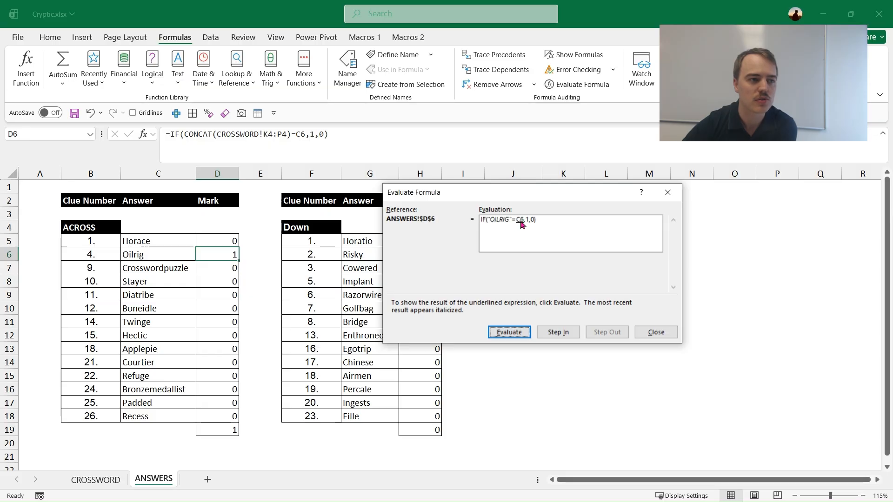
left_click(518, 333)
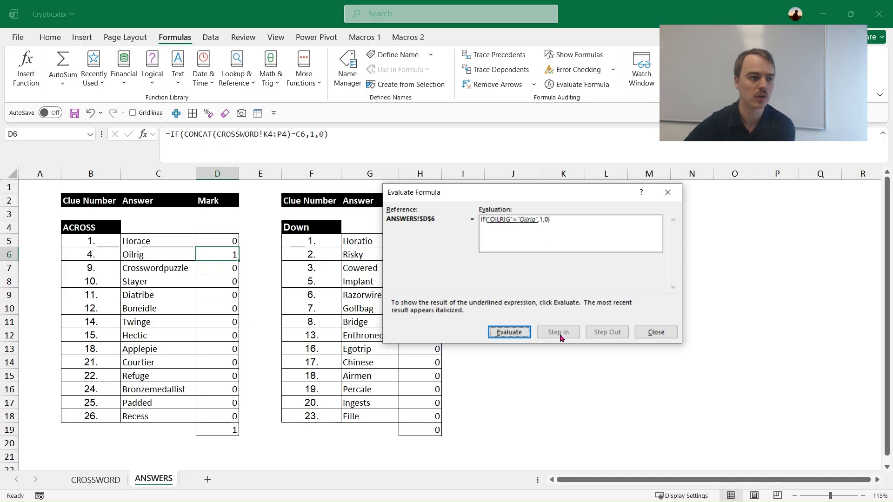
left_click(511, 335)
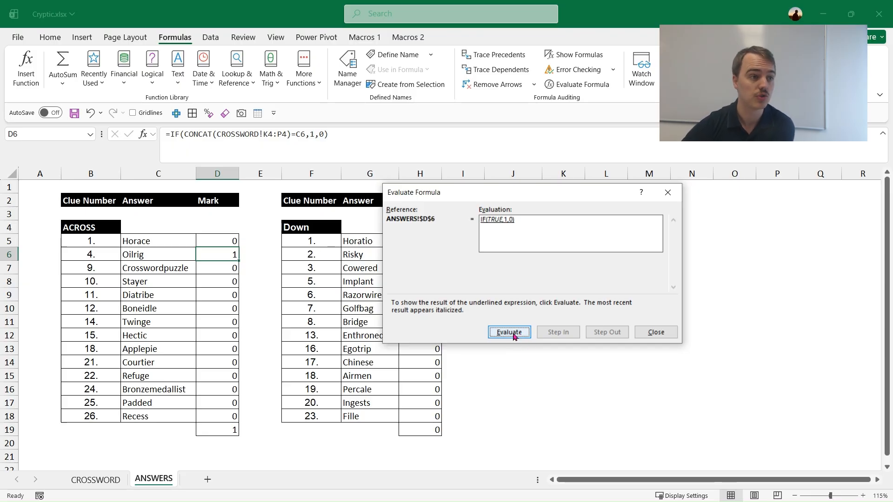
left_click(516, 336)
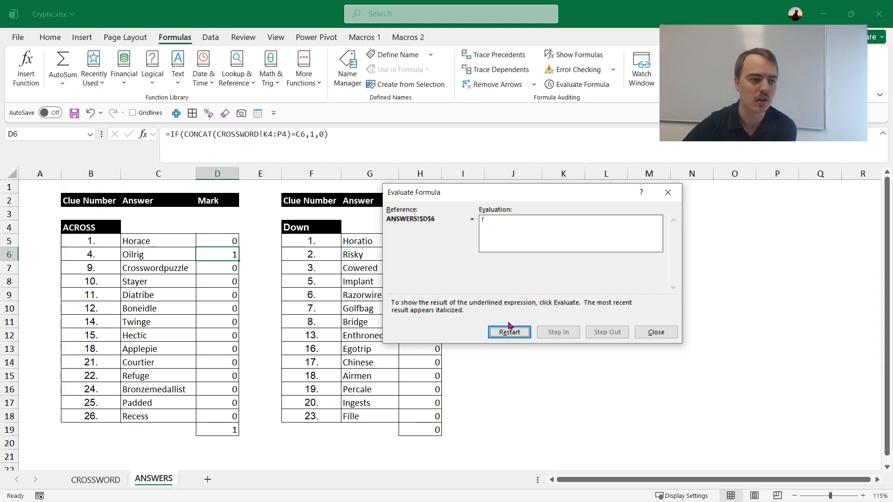
left_click(656, 333)
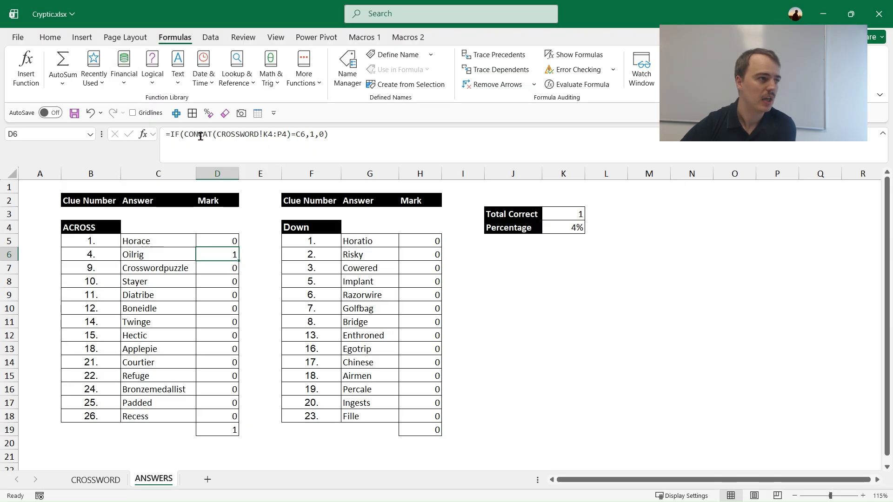
Open the built-in help article for the IF function used in the D6 formula.
left_click(201, 136)
left_click(170, 135)
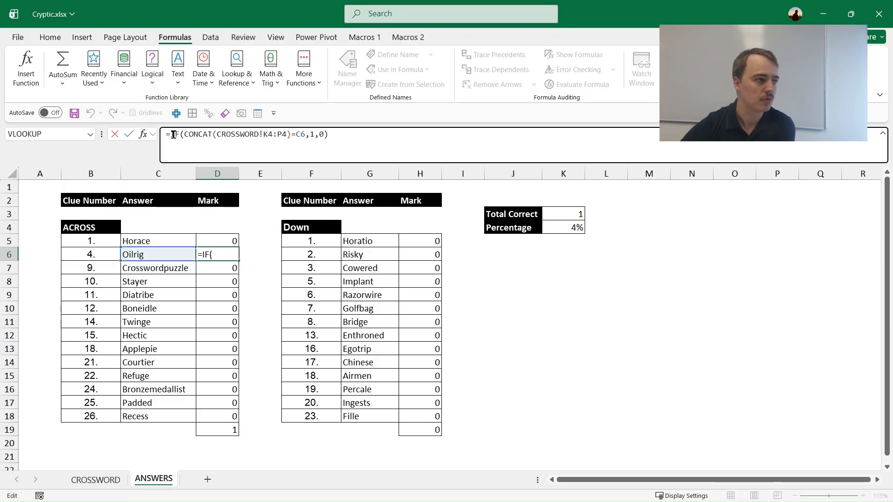
left_click(176, 134)
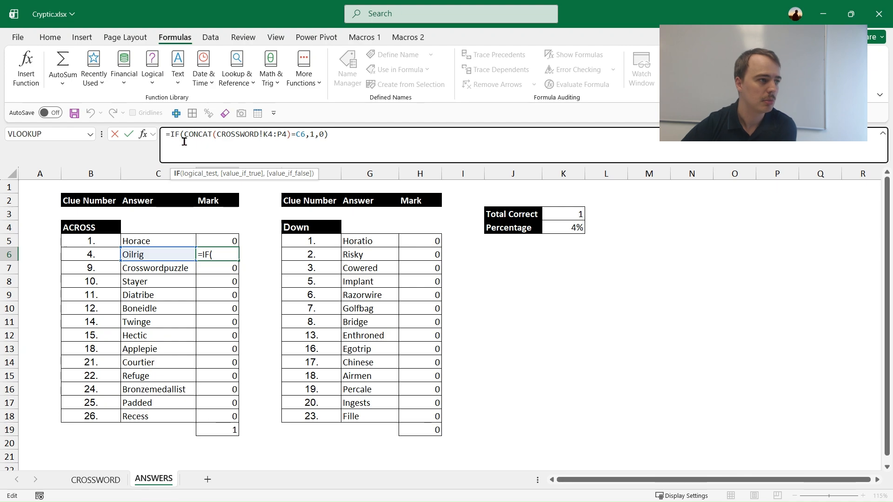
left_click(177, 175)
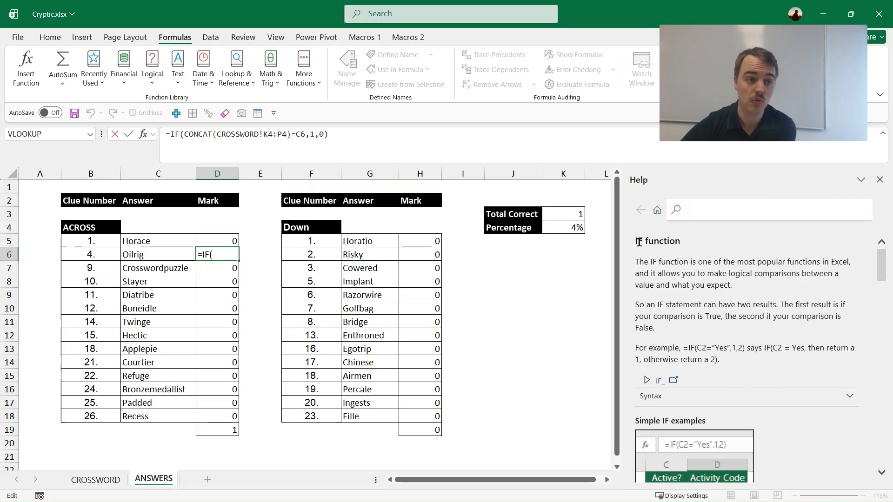
Skim the IF function article through to its related links, and return to the opening explanation of the true and false results.
left_click_drag(635, 240, 752, 362)
scroll(752, 363, "down", 10)
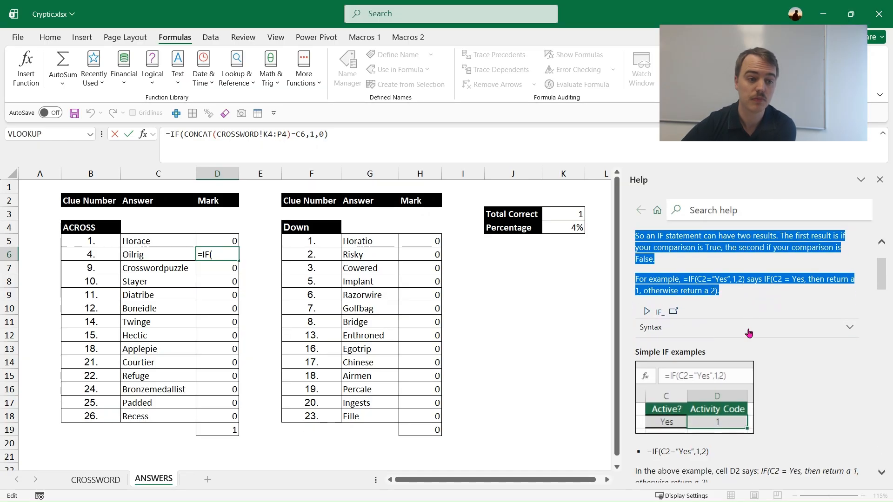
scroll(754, 328, "down", 6)
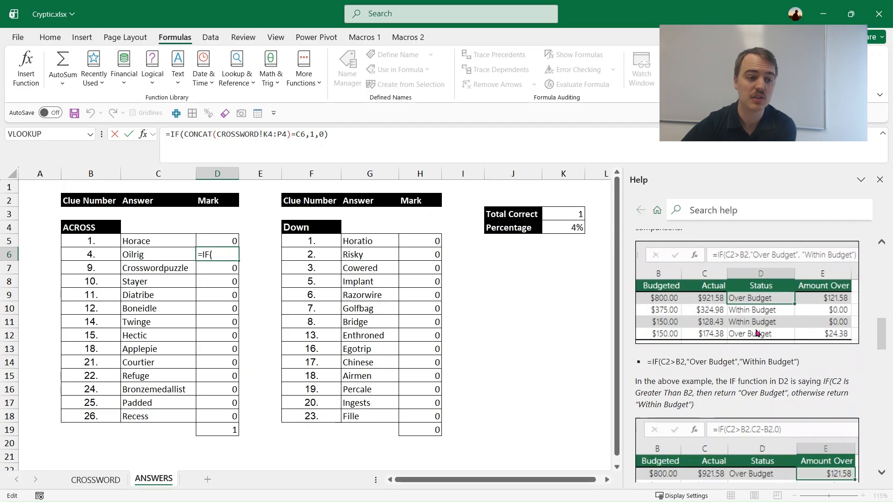
scroll(758, 333, "down", 8)
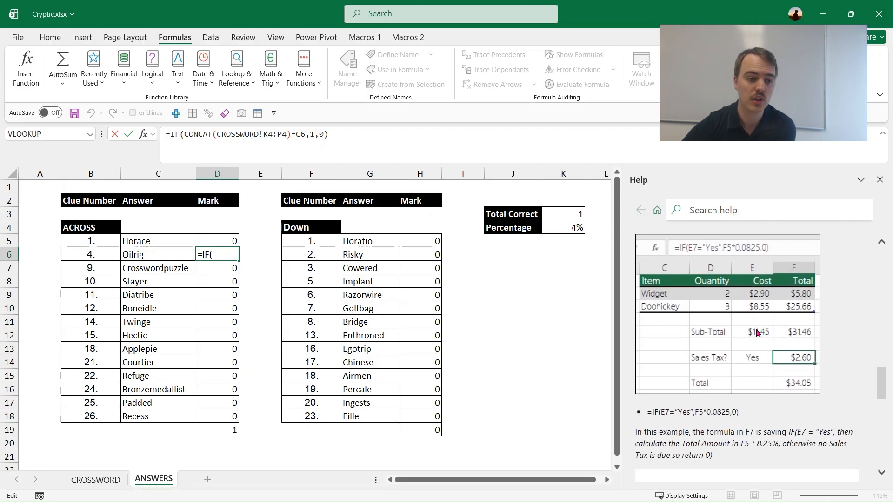
scroll(756, 329, "down", 8)
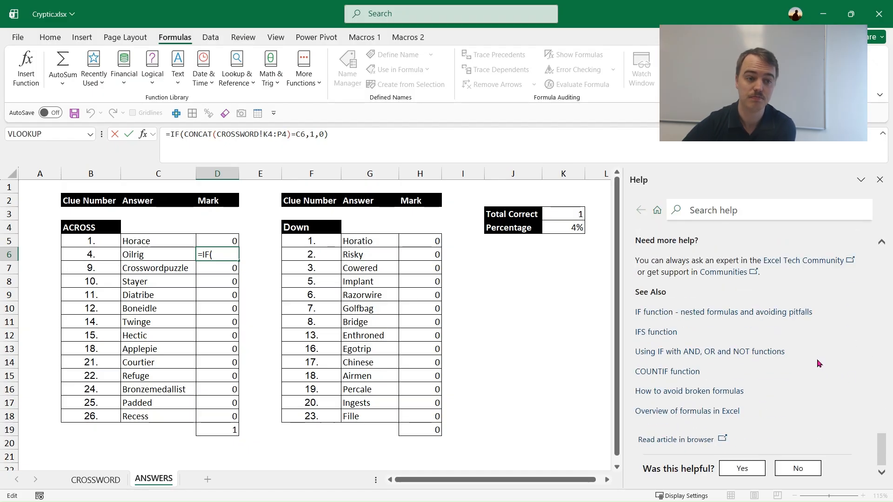
left_click_drag(885, 453, 868, 261)
left_click(746, 328)
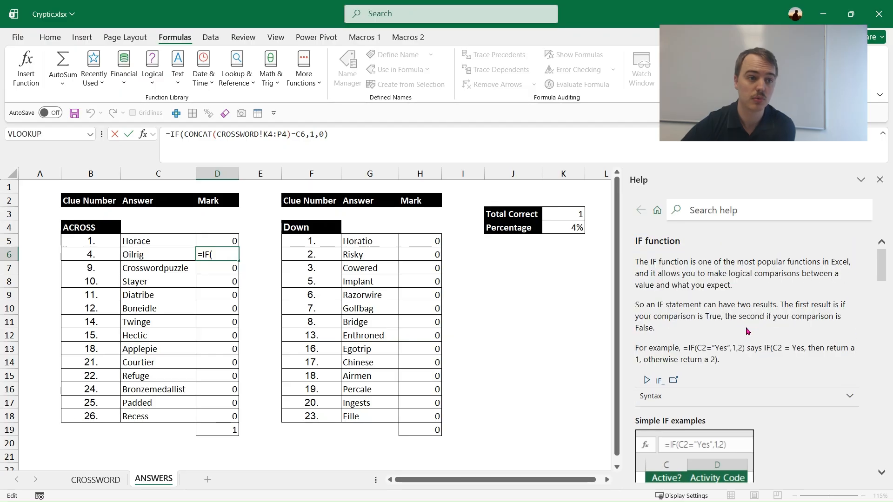
scroll(749, 340, "down", 1)
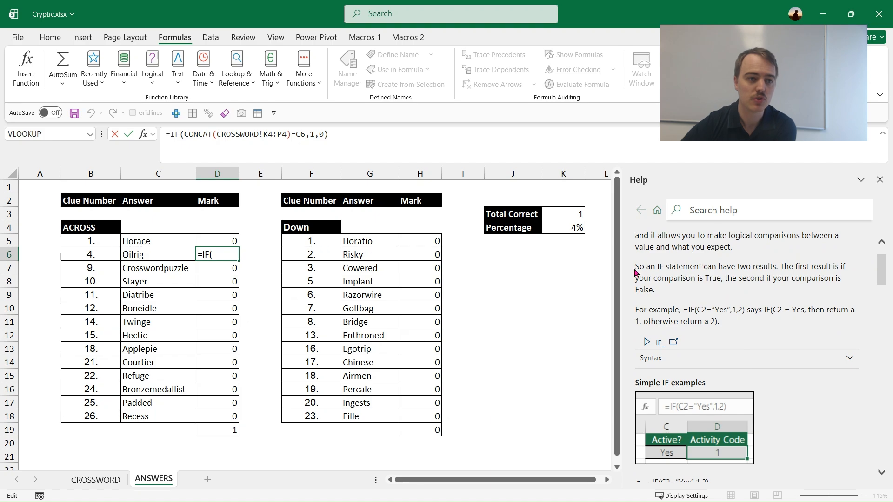
left_click_drag(781, 266, 833, 285)
left_click(730, 278)
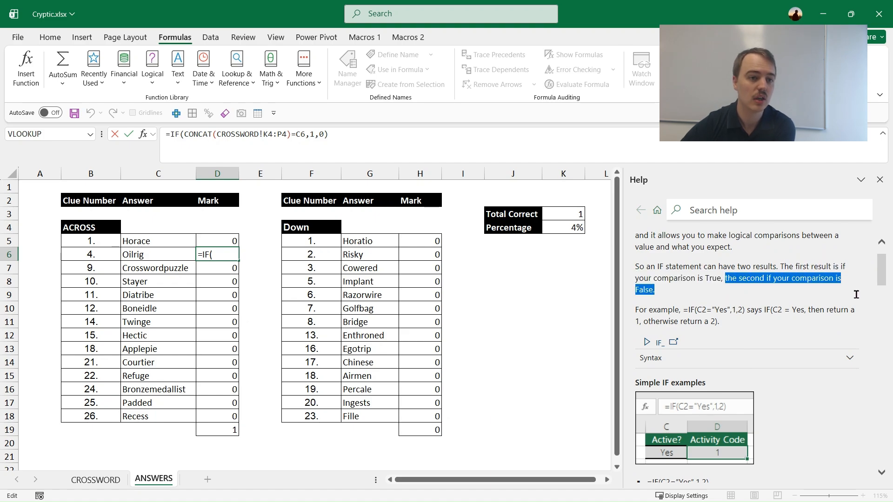
left_click(843, 297)
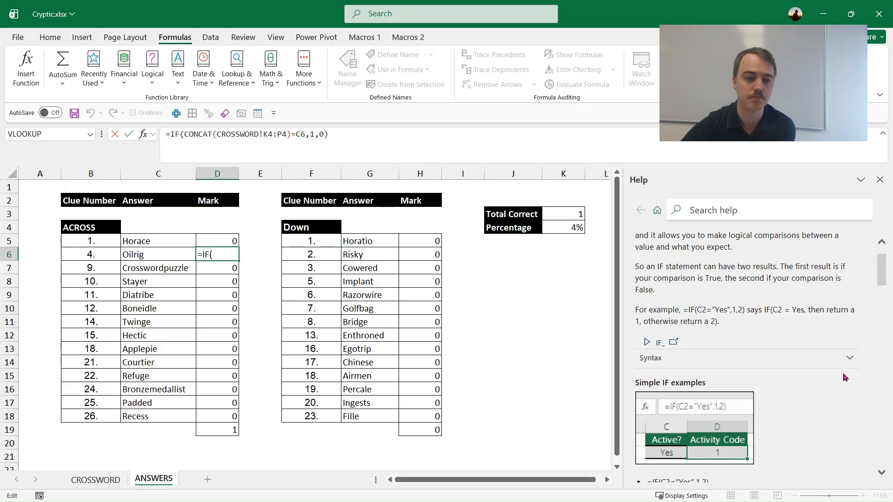
Expand the Syntax section of the IF article and review the logical_test, value_if_true and value_if_false arguments.
left_click(849, 370)
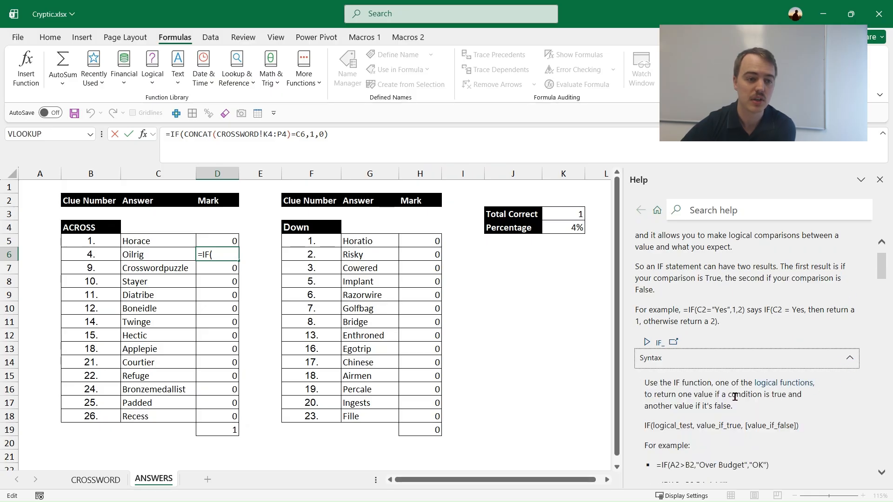
scroll(726, 391, "down", 2)
scroll(693, 386, "down", 5)
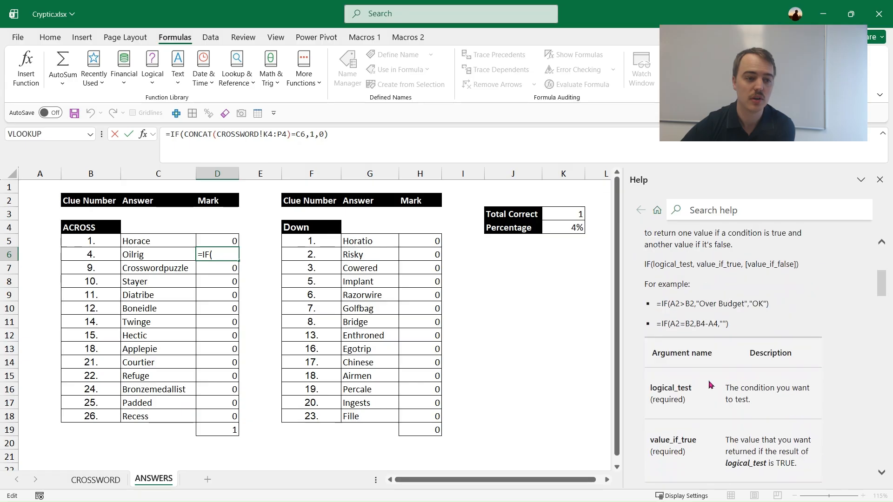
left_click_drag(645, 281, 707, 278)
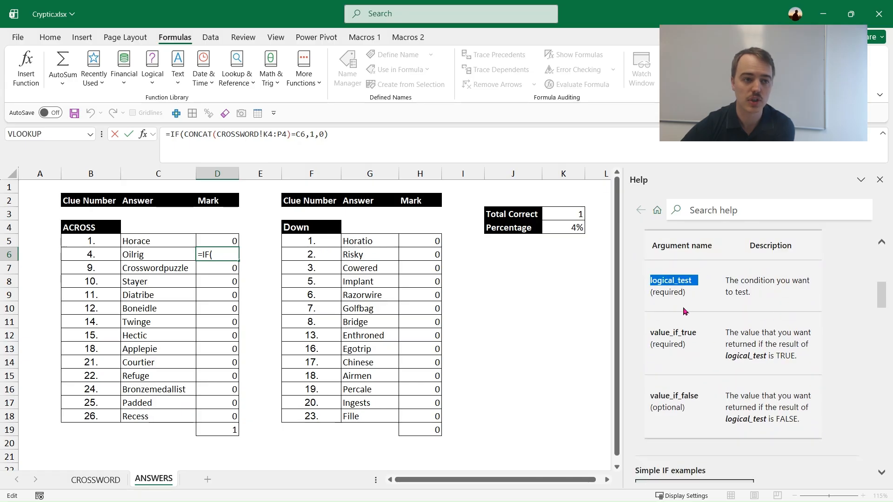
left_click_drag(650, 335, 712, 333)
left_click_drag(652, 395, 708, 395)
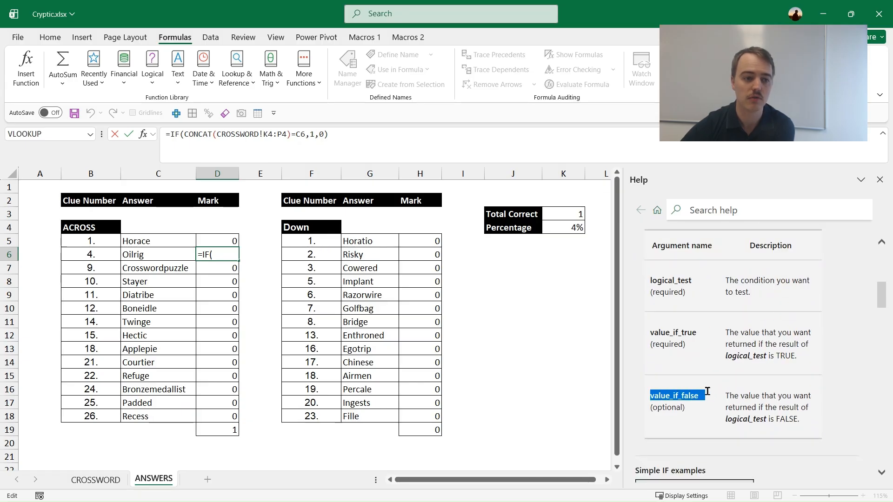
left_click(710, 421)
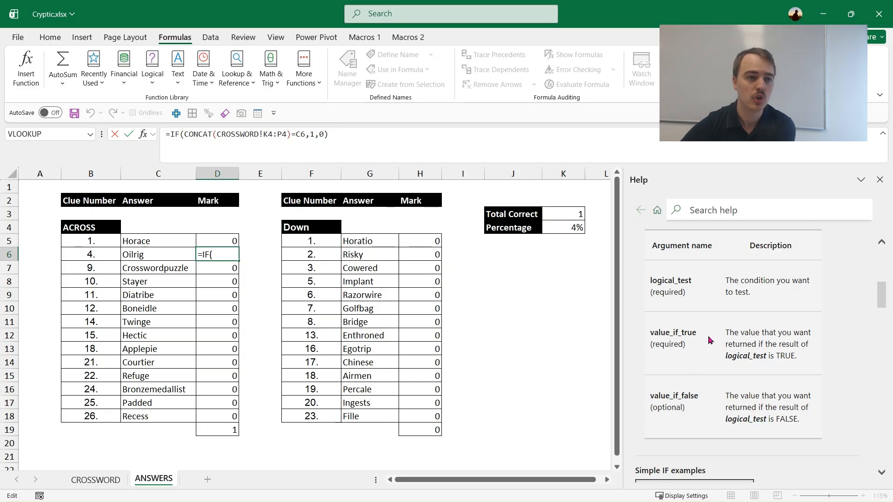
Locate the CONCAT part of the D6 formula and search the help for "concat".
left_click(195, 136)
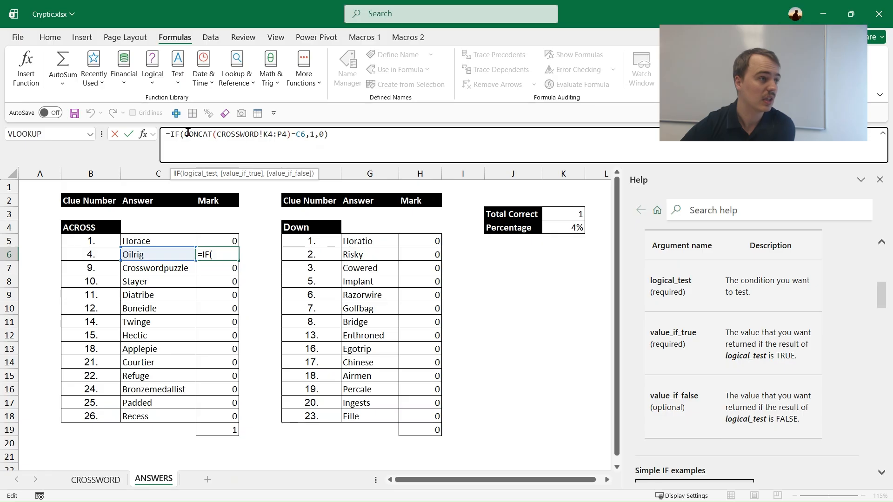
right_click(192, 132)
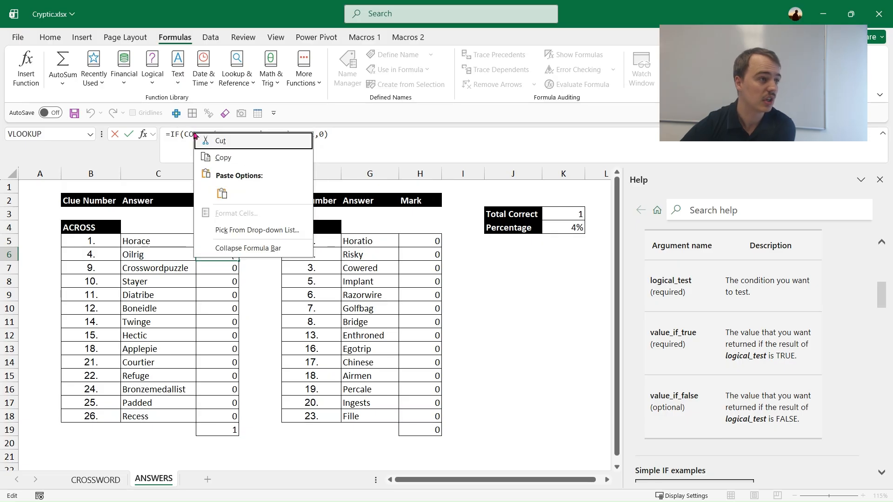
left_click(192, 133)
left_click(740, 208)
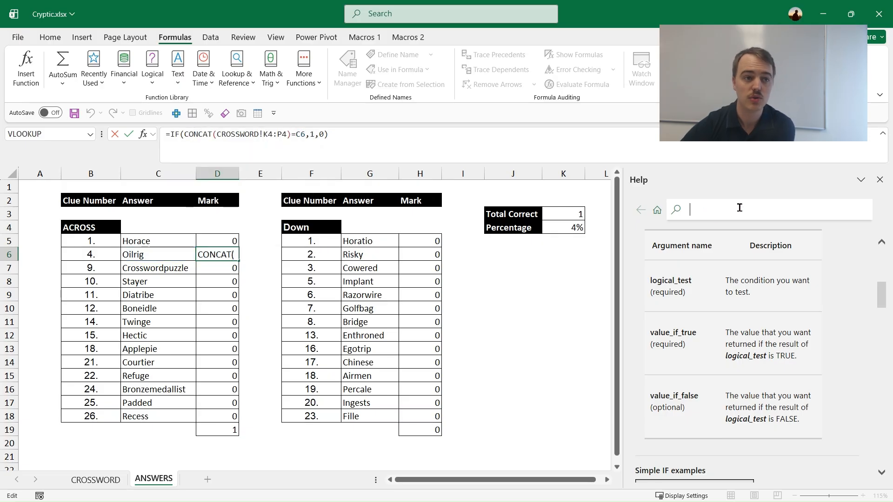
type("con")
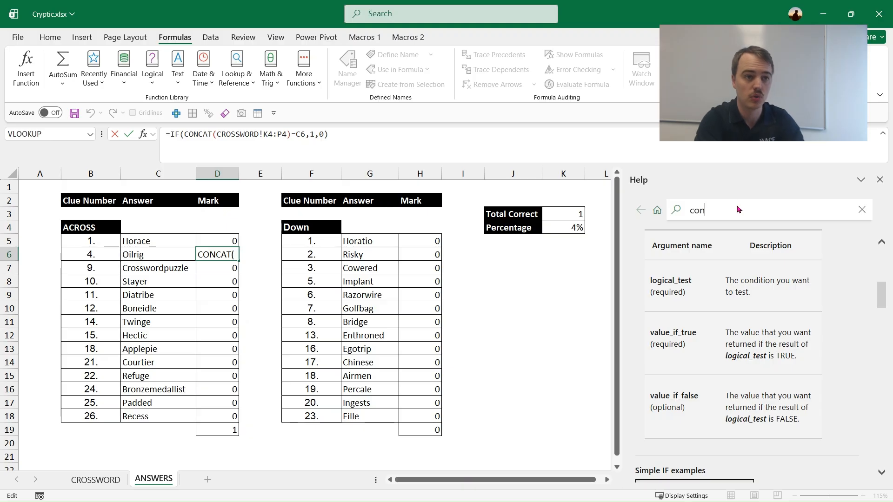
type("cat")
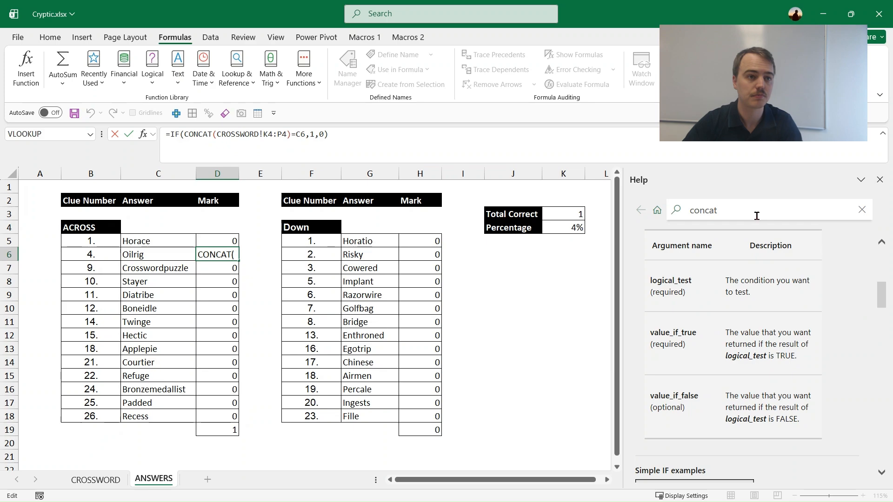
key("Return")
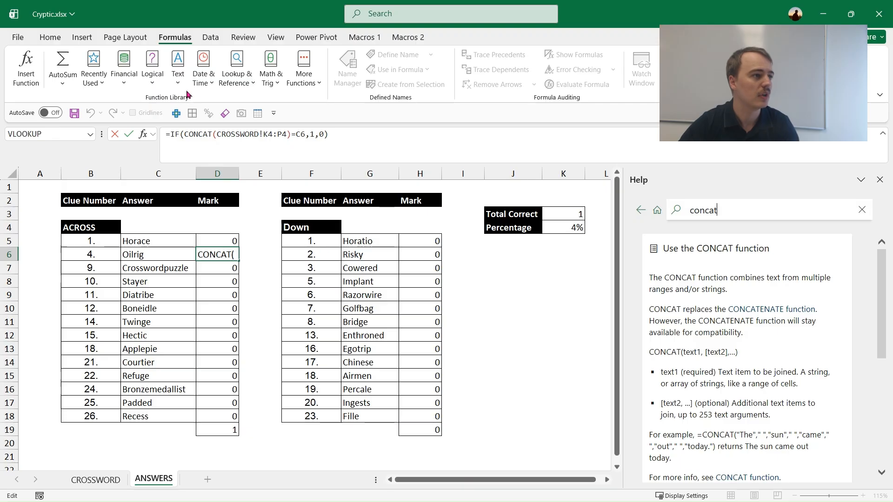
Inspect the arguments and linked help of CONCAT within the D6 formula, and close the dialog and help without changing the formula.
left_click(177, 76)
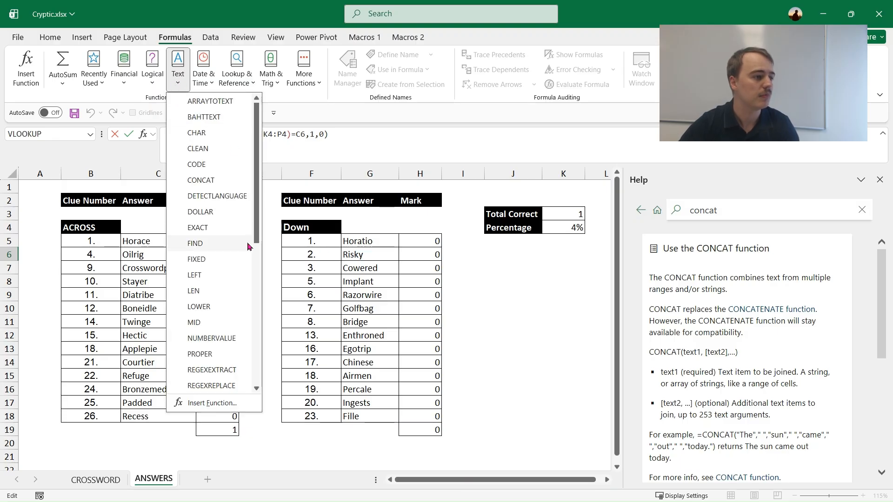
left_click(208, 181)
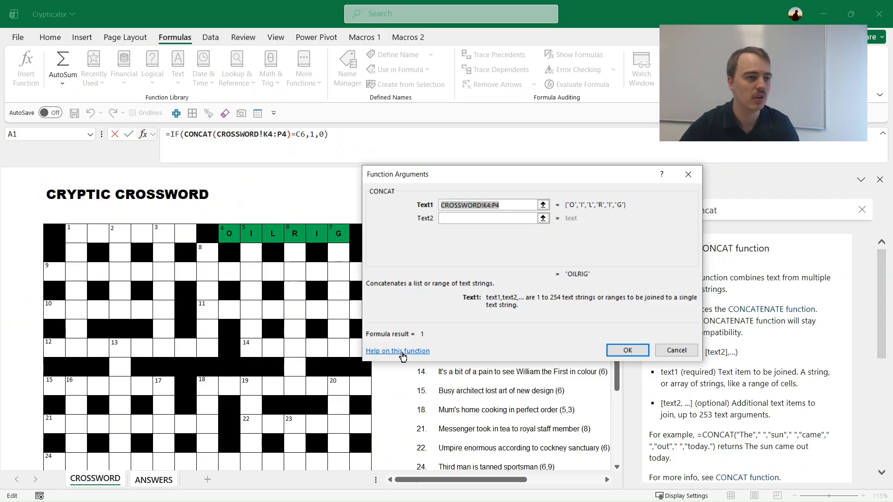
left_click(417, 356)
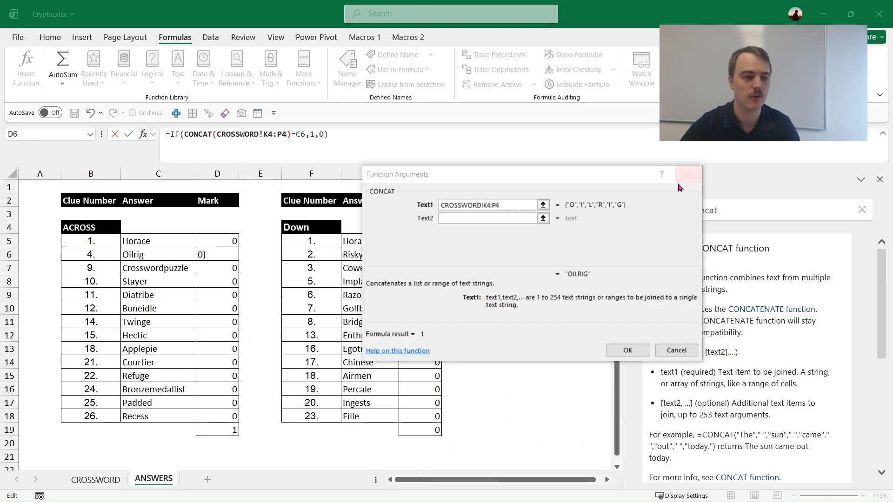
left_click(688, 355)
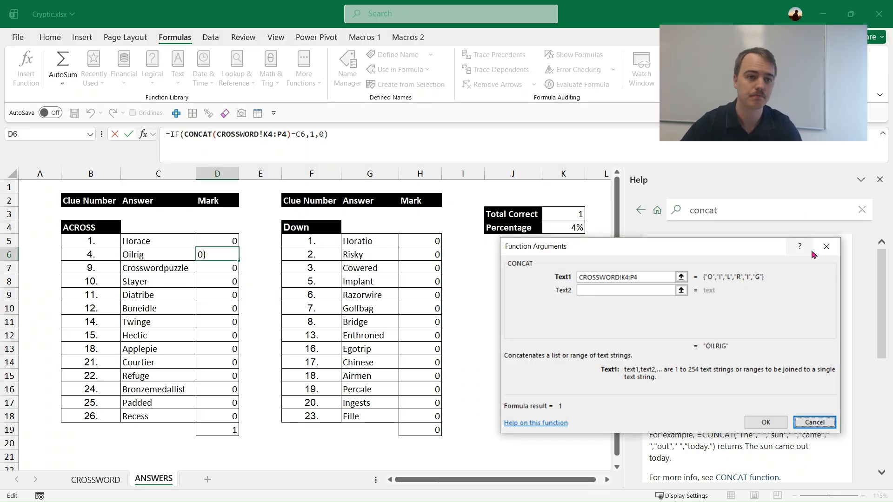
left_click(825, 250)
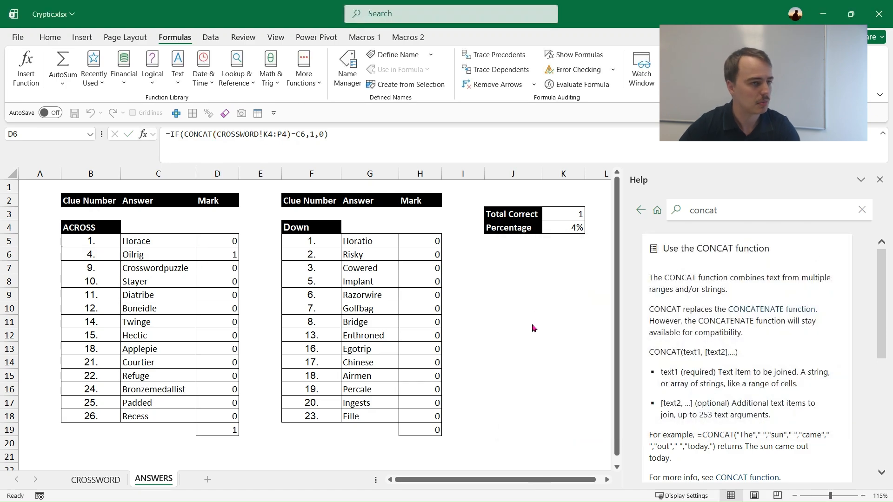
left_click(879, 178)
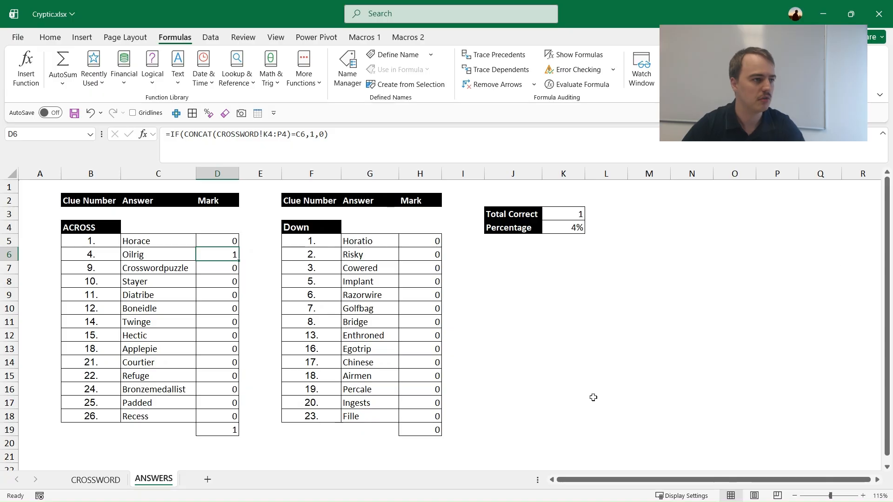